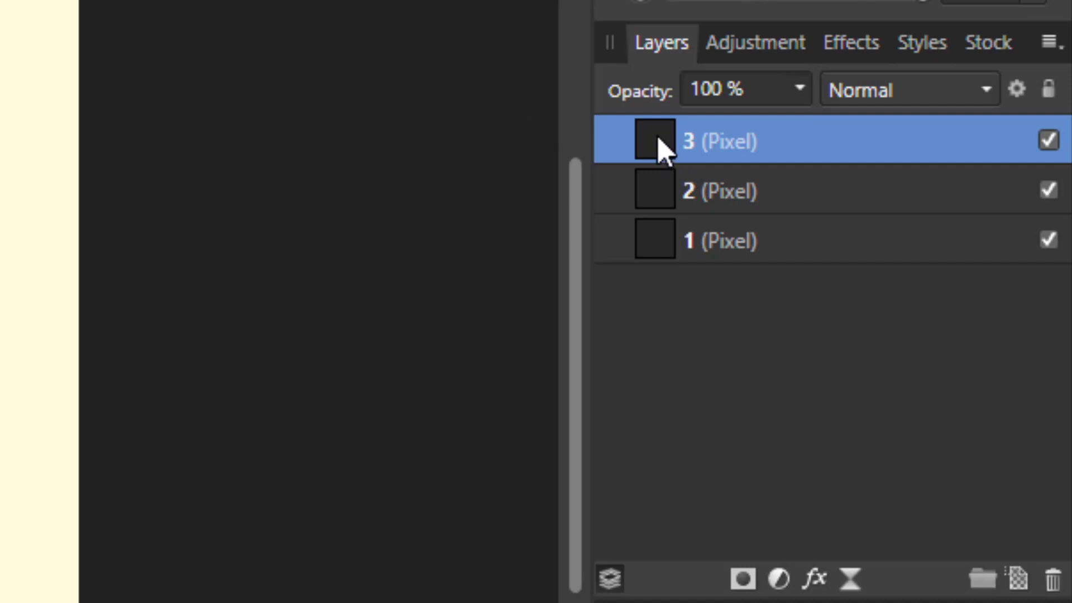
Drag layer 3 beneath layer 2 to order the stack 2, 3, 1, then pick up layer 2.
{"action": "left_click_drag", "start_coordinate": [655, 139], "coordinate": [644, 206]}
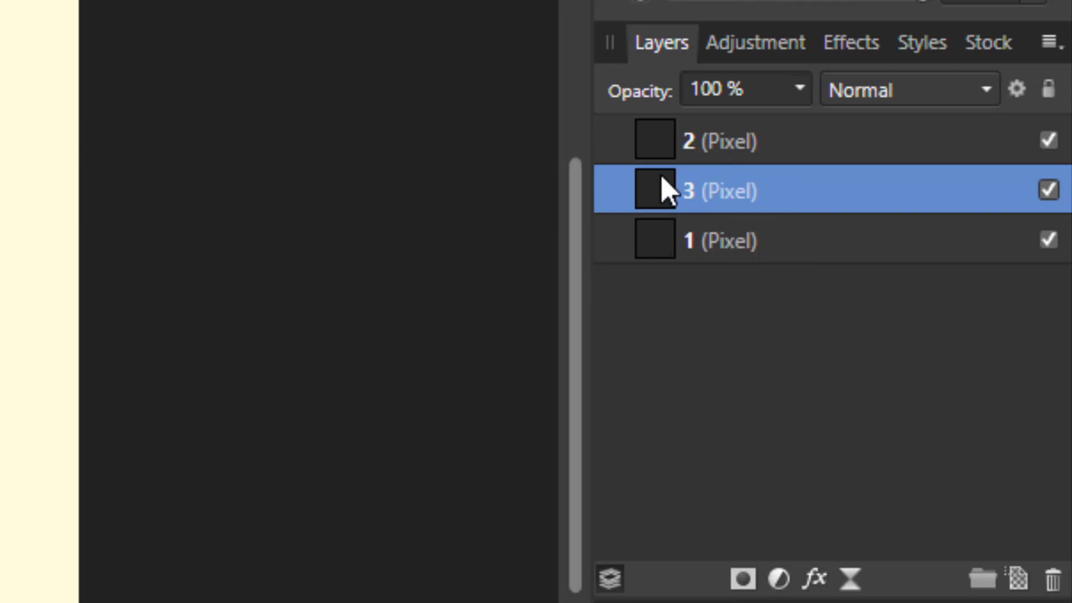
{"action": "left_click", "coordinate": [654, 142]}
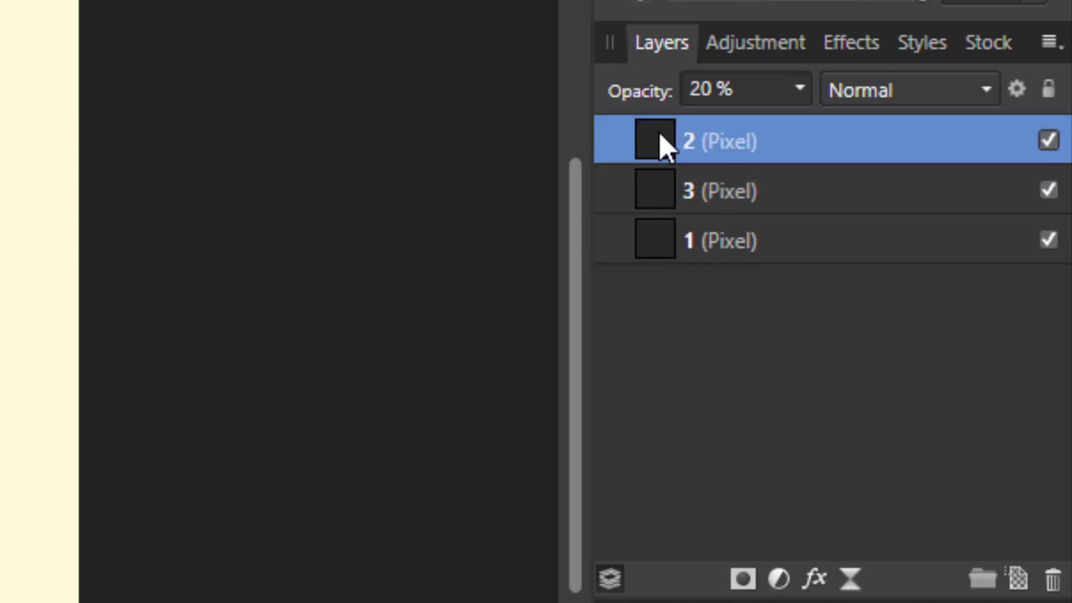
{"action": "left_click_drag", "start_coordinate": [660, 134], "coordinate": [686, 207]}
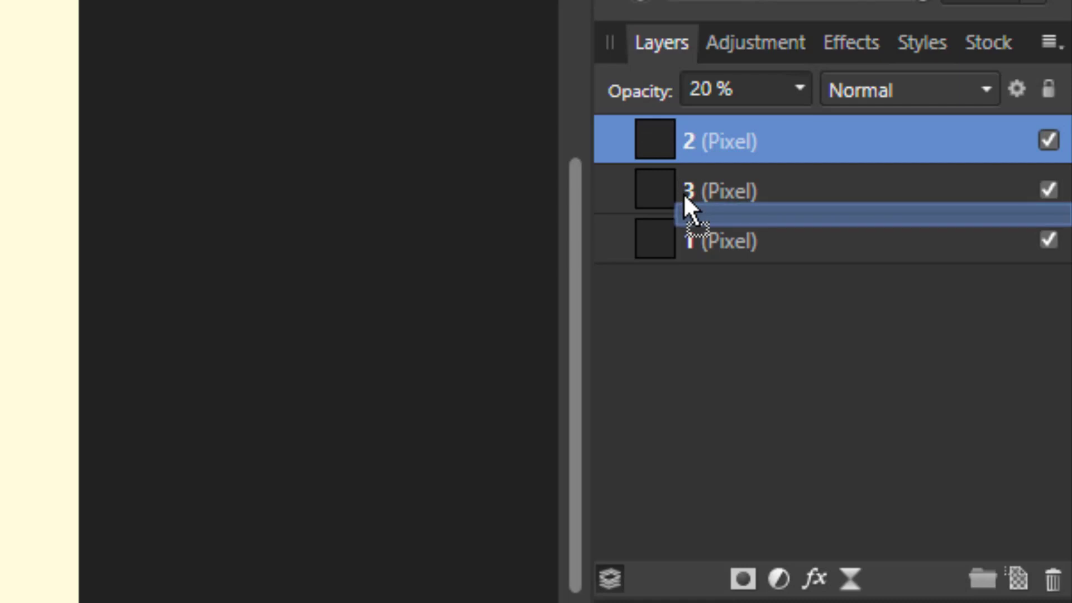
Nest layer 2 inside layer 3 and expand, then collapse, layer 3's group.
{"action": "left_click_drag", "start_coordinate": [683, 193], "coordinate": [685, 201]}
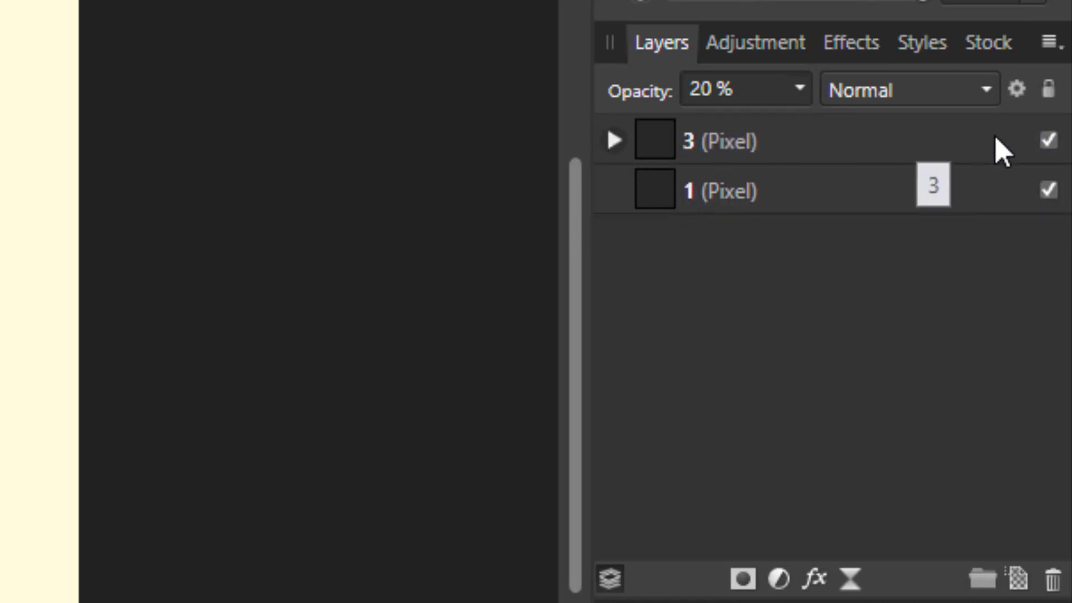
{"action": "left_click", "coordinate": [613, 141]}
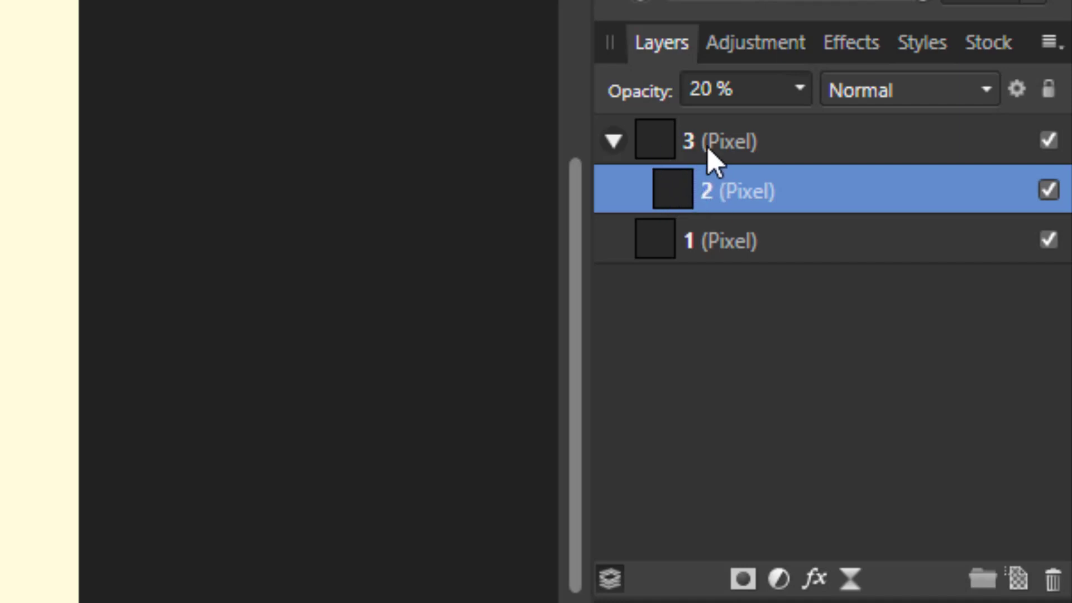
{"action": "left_click_drag", "start_coordinate": [707, 159], "coordinate": [665, 199]}
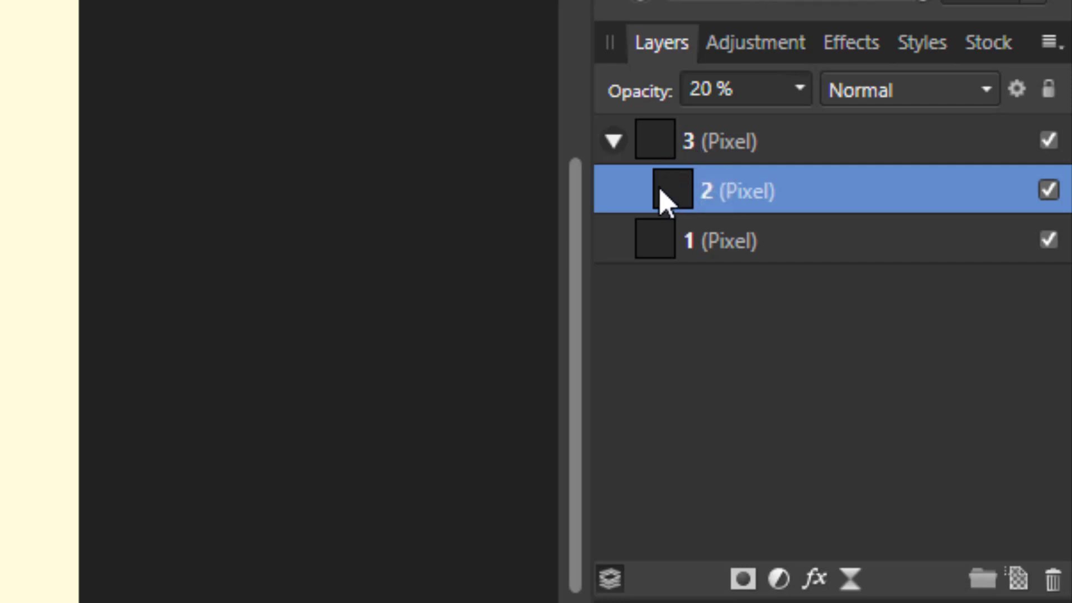
{"action": "left_click", "coordinate": [614, 141]}
Pull layer 2 back out of layer 3 above layer 1, giving the order 3, 2, 1.
{"action": "left_click", "coordinate": [779, 140]}
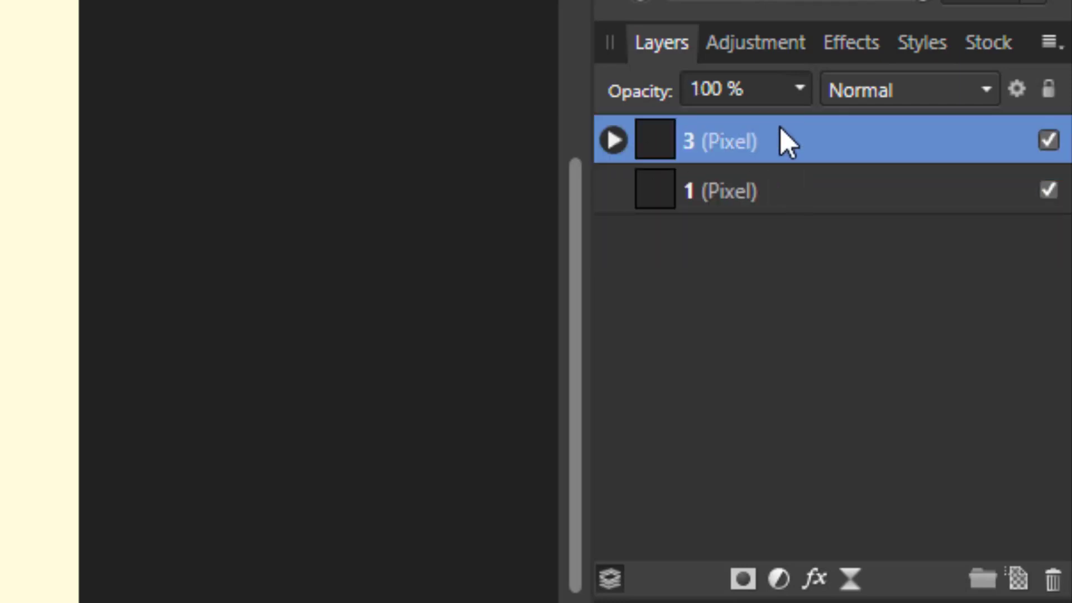
{"action": "left_click", "coordinate": [614, 141]}
{"action": "left_click_drag", "start_coordinate": [672, 199], "coordinate": [667, 219]}
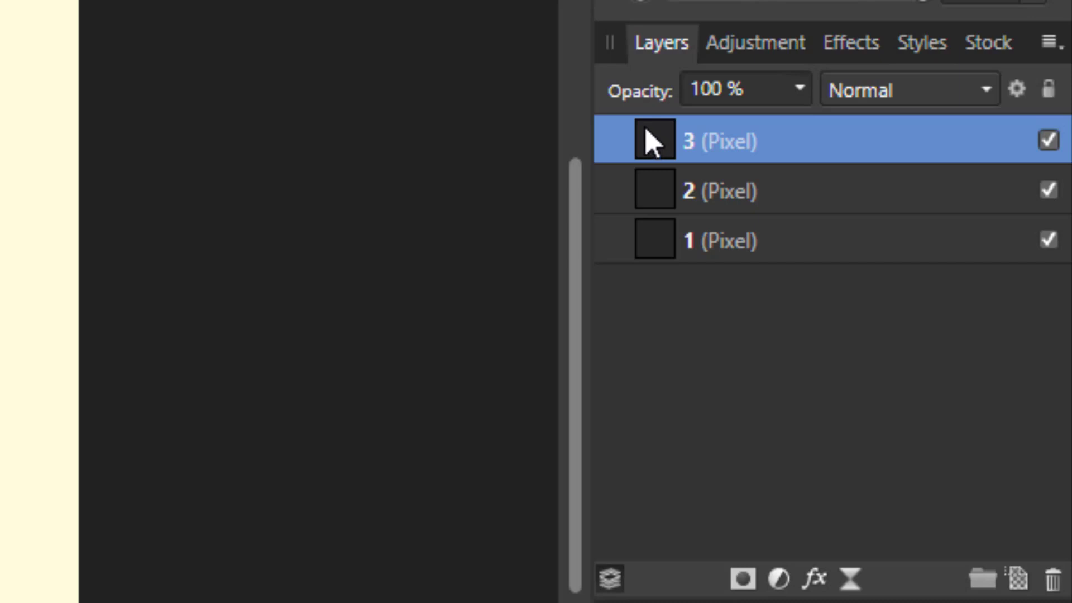
Drop layer 3 onto layer 2 as its child and toggle layer 2's group open, closed, open.
{"action": "mouse_move", "coordinate": [651, 129]}
{"action": "left_mouse_down"}
{"action": "mouse_move", "coordinate": [689, 167]}
{"action": "mouse_move", "coordinate": [672, 189]}
{"action": "left_mouse_up"}
{"action": "left_click_drag", "start_coordinate": [671, 186], "coordinate": [672, 190]}
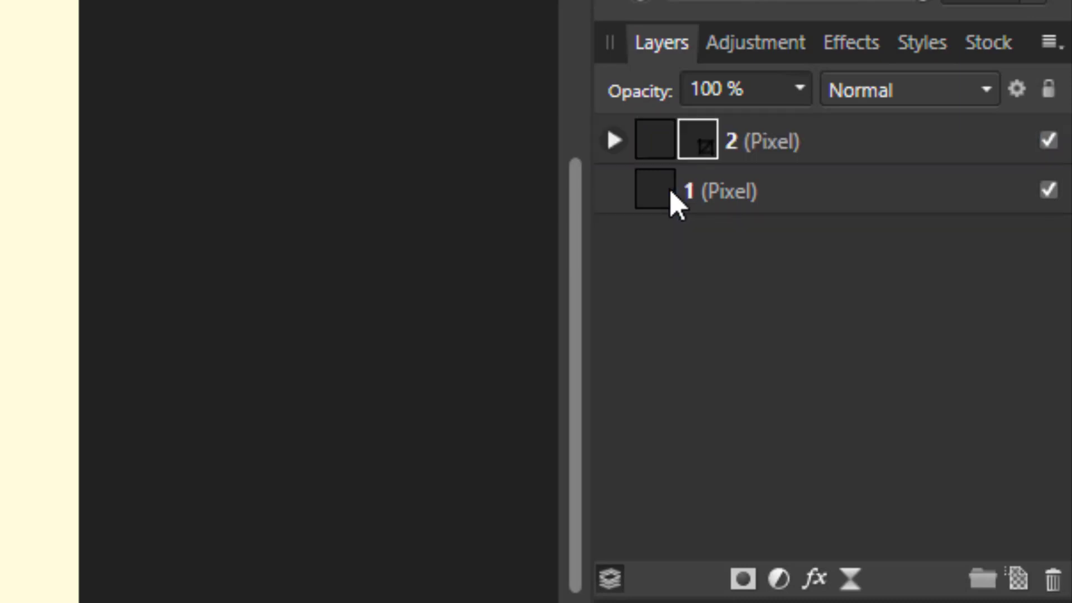
{"action": "left_click", "coordinate": [612, 142]}
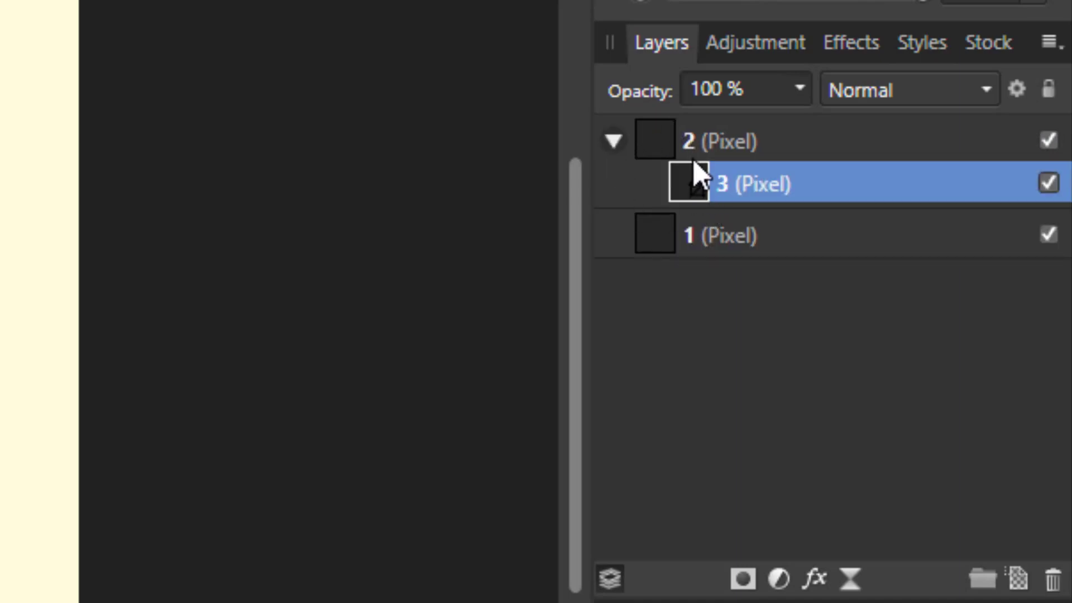
{"action": "left_click", "coordinate": [613, 145]}
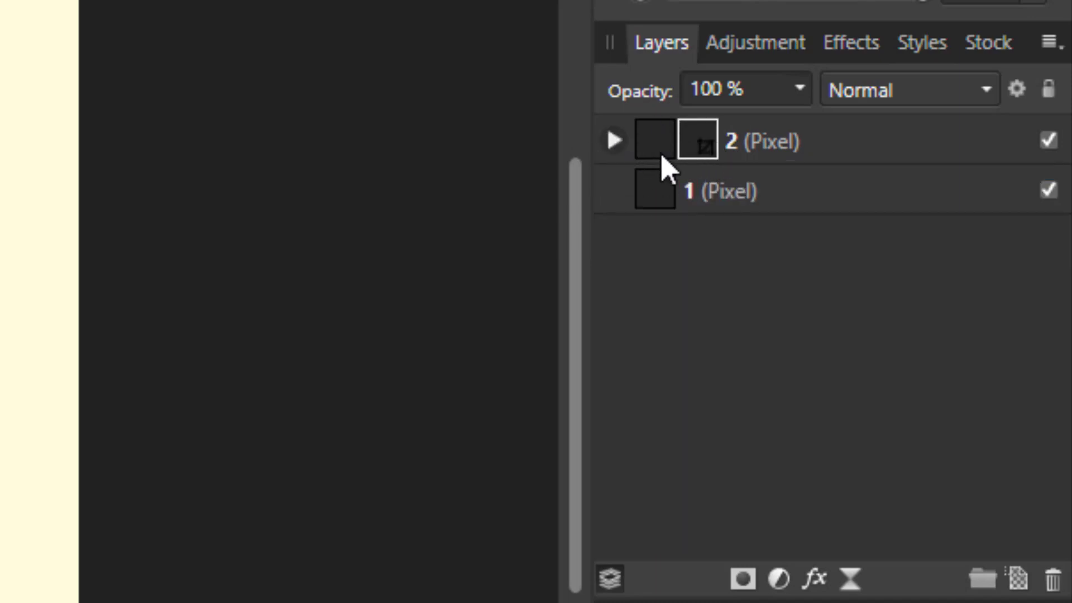
{"action": "left_click", "coordinate": [612, 141]}
Move layer 3 to the top of the stack, then place the red cross beneath the white rectangle.
{"action": "left_click_drag", "start_coordinate": [694, 192], "coordinate": [669, 119]}
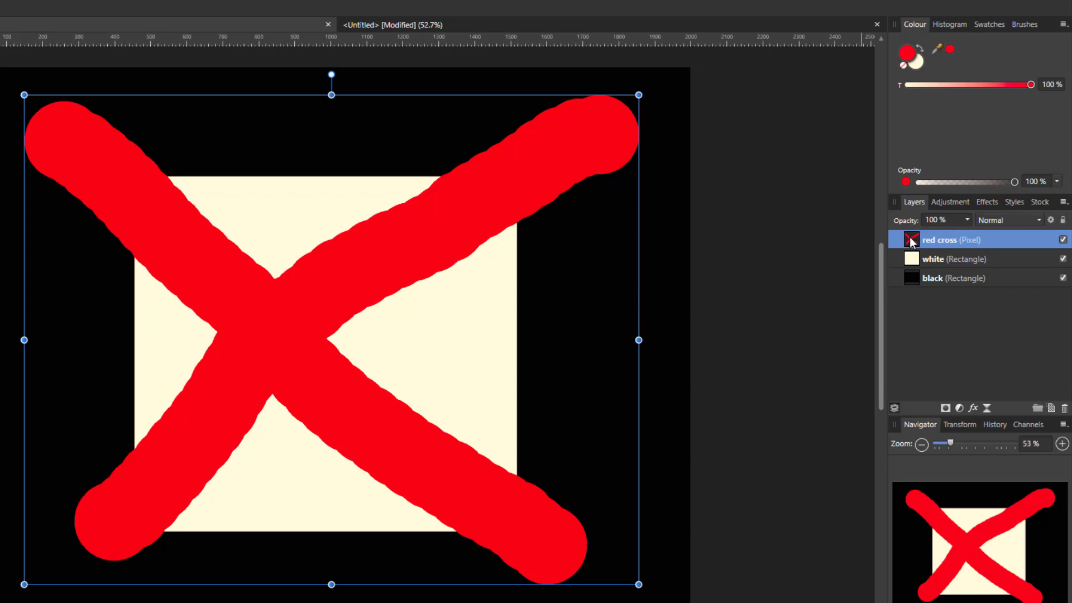
{"action": "left_click_drag", "start_coordinate": [910, 241], "coordinate": [908, 270]}
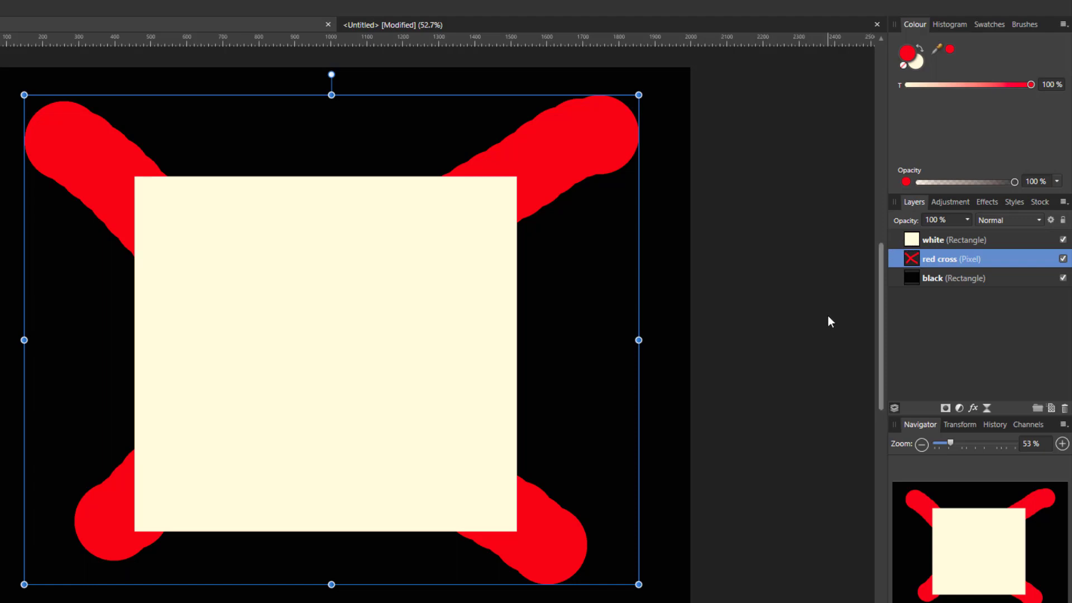
{"action": "left_click_drag", "start_coordinate": [915, 260], "coordinate": [916, 235]}
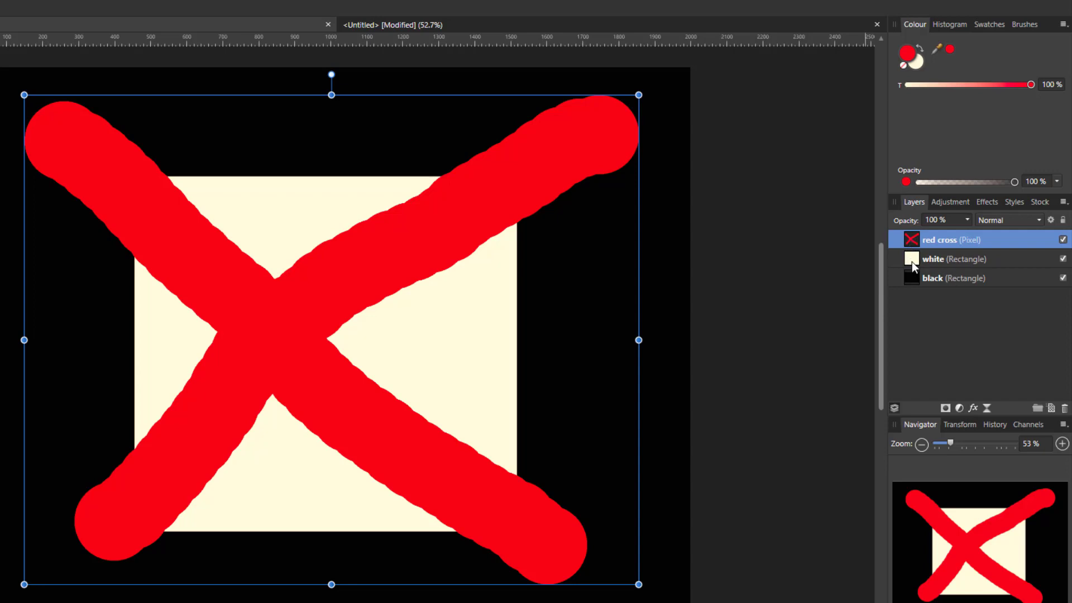
{"action": "left_click_drag", "start_coordinate": [914, 241], "coordinate": [922, 268]}
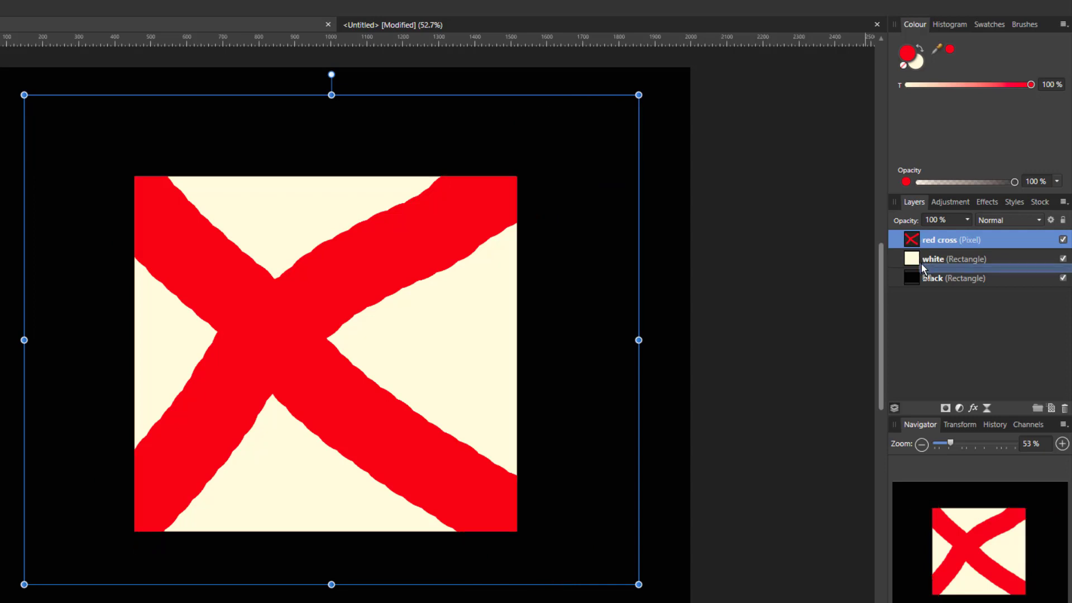
Clip the red cross inside the white rectangle, then move it back out to the top.
{"action": "left_click_drag", "start_coordinate": [921, 263], "coordinate": [920, 263]}
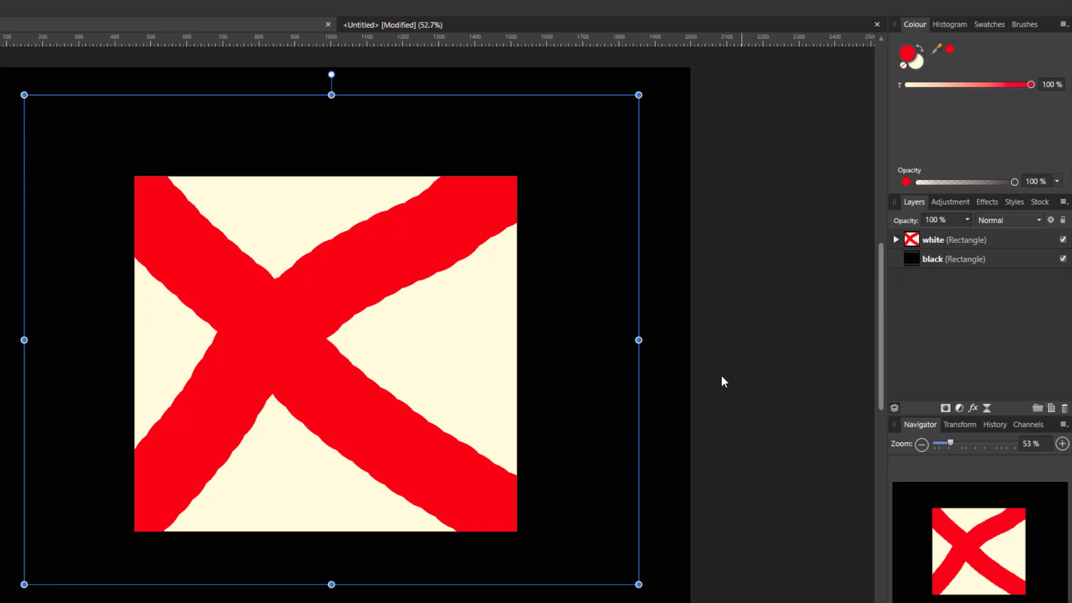
{"action": "left_click", "coordinate": [896, 240]}
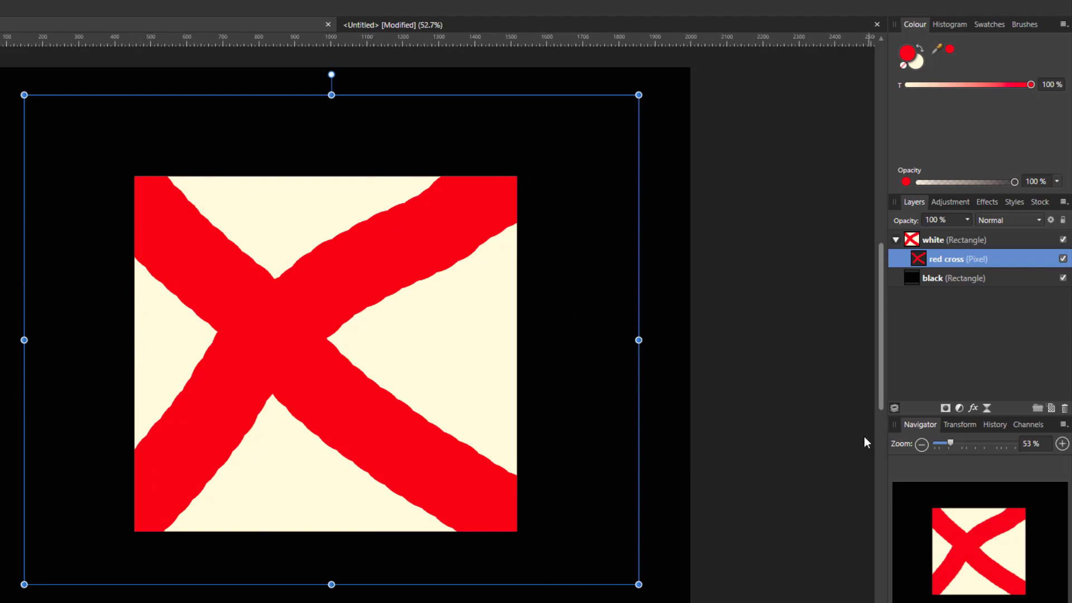
{"action": "left_click_drag", "start_coordinate": [913, 265], "coordinate": [915, 235]}
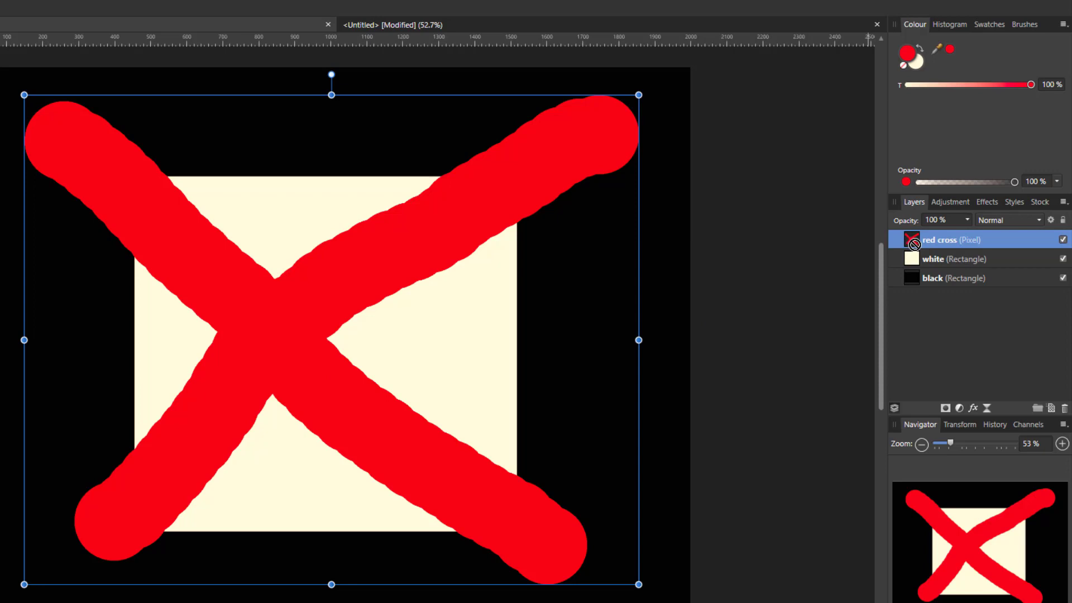
Drop the red cross onto the white layer's thumbnail to mask the rectangle into a cream X.
{"action": "left_click_drag", "start_coordinate": [924, 262], "coordinate": [916, 260]}
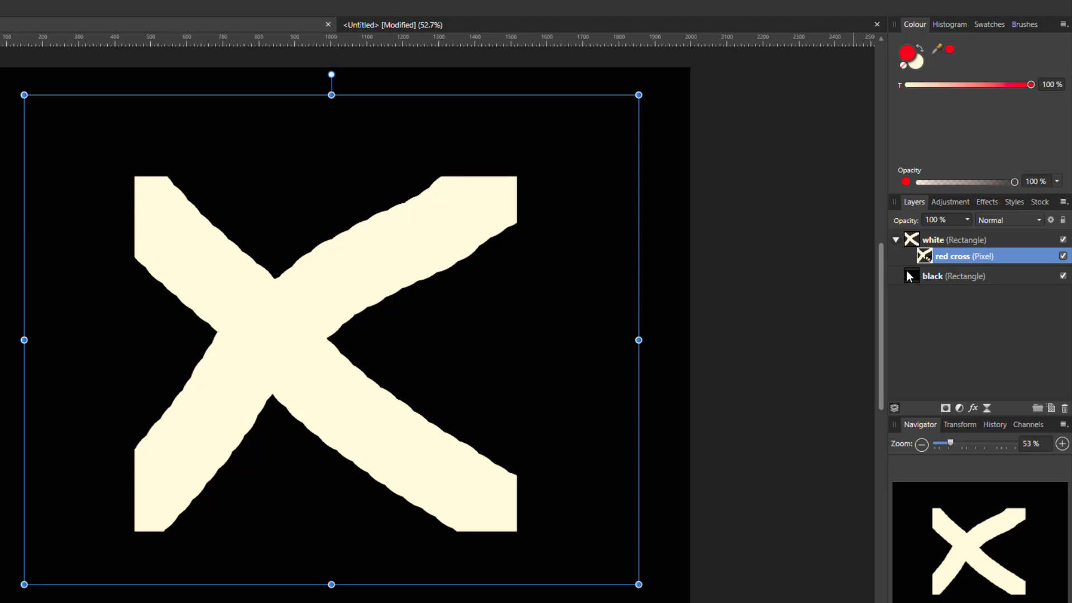
Drag the red cross out of the white layer back to the top of the stack.
{"action": "left_click_drag", "start_coordinate": [927, 259], "coordinate": [918, 259]}
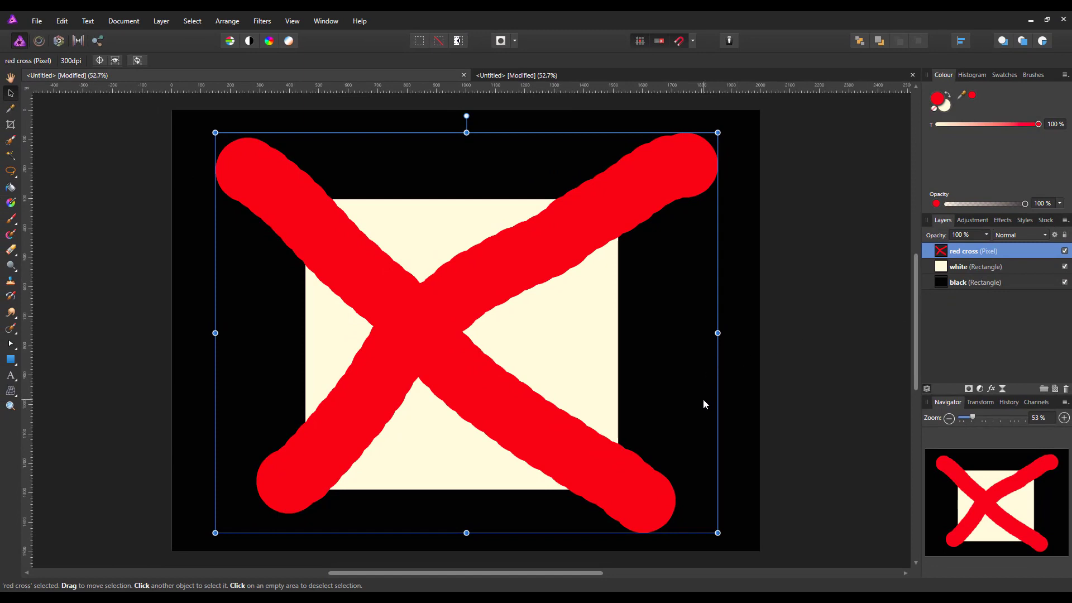
{"action": "left_click", "coordinate": [227, 21]}
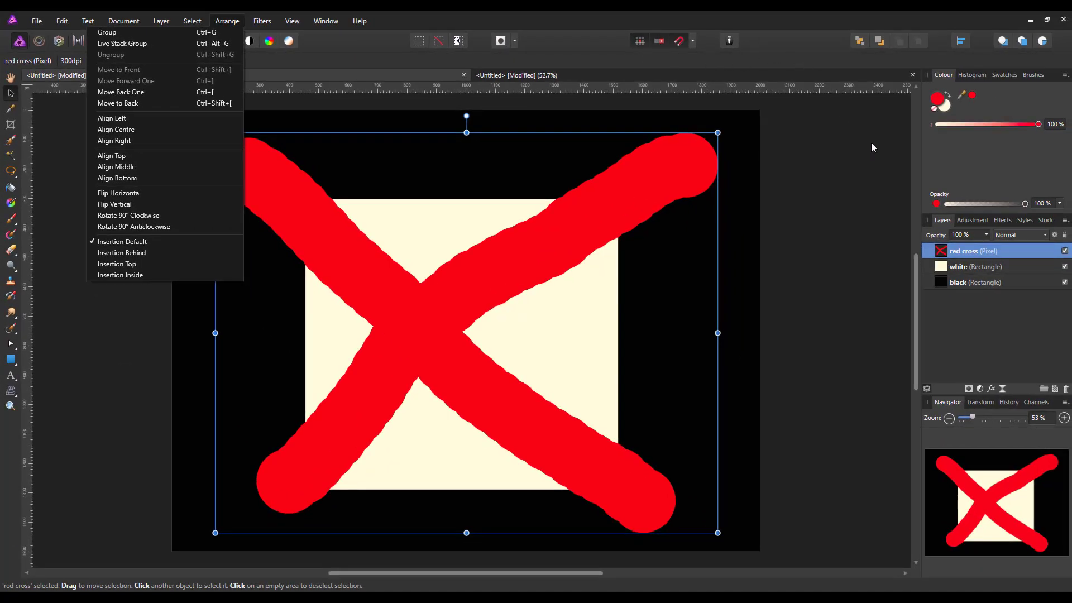
{"action": "left_click", "coordinate": [963, 285]}
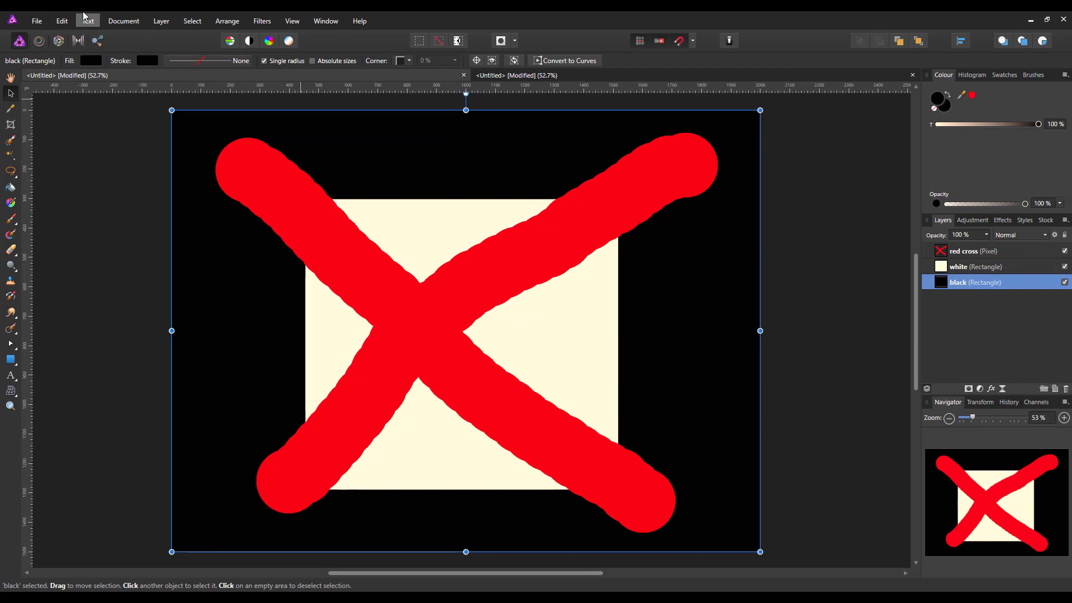
{"action": "left_click", "coordinate": [227, 22]}
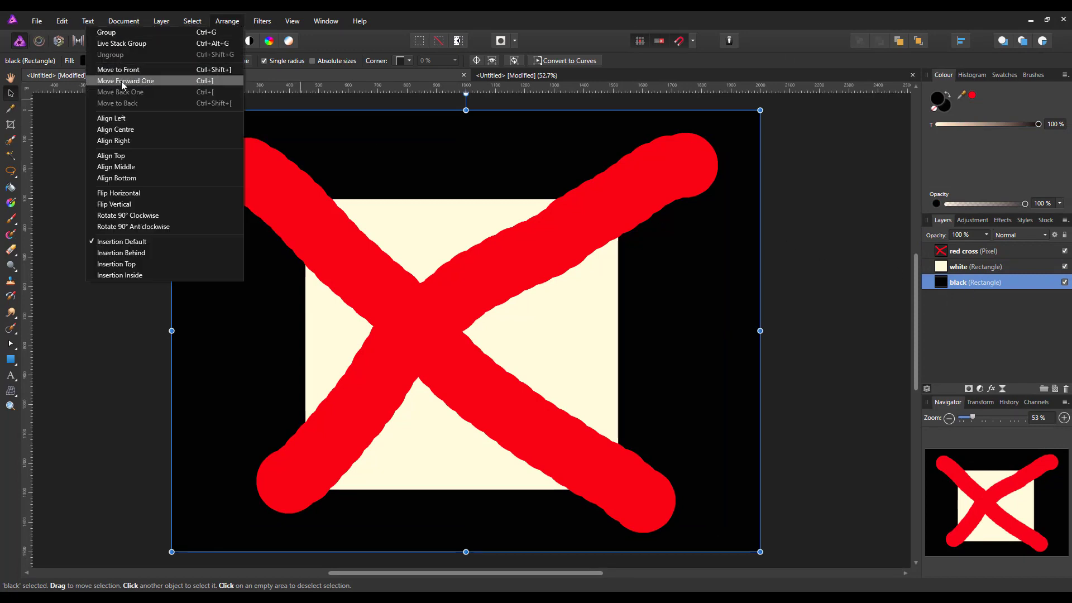
{"action": "left_click", "coordinate": [977, 254]}
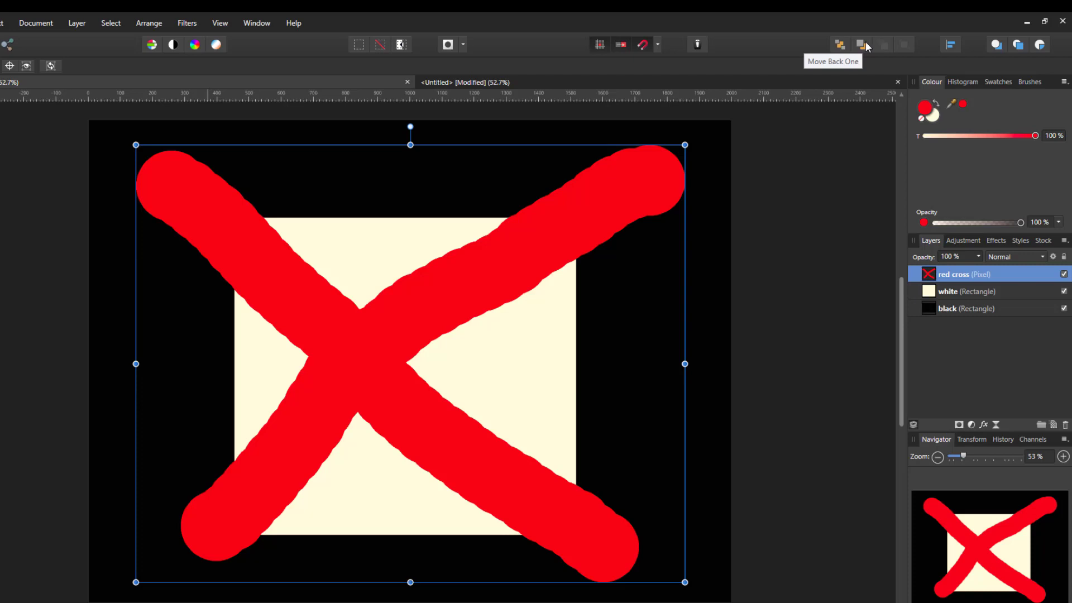
Send the red cross back one level behind the cream rectangle, then select the black and cream layers.
{"action": "left_click", "coordinate": [866, 42]}
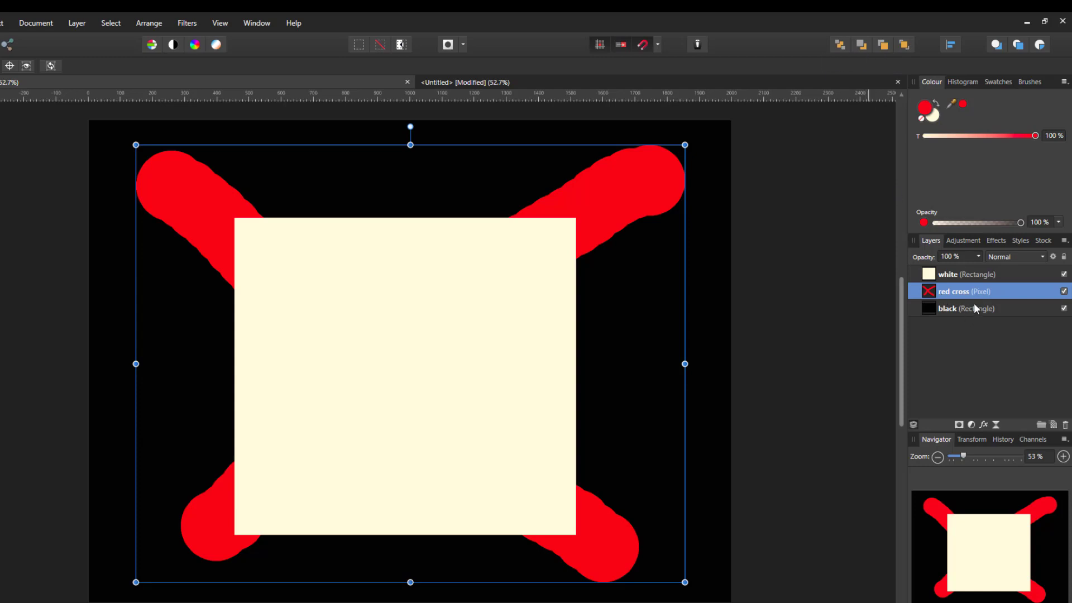
{"action": "left_click", "coordinate": [991, 308]}
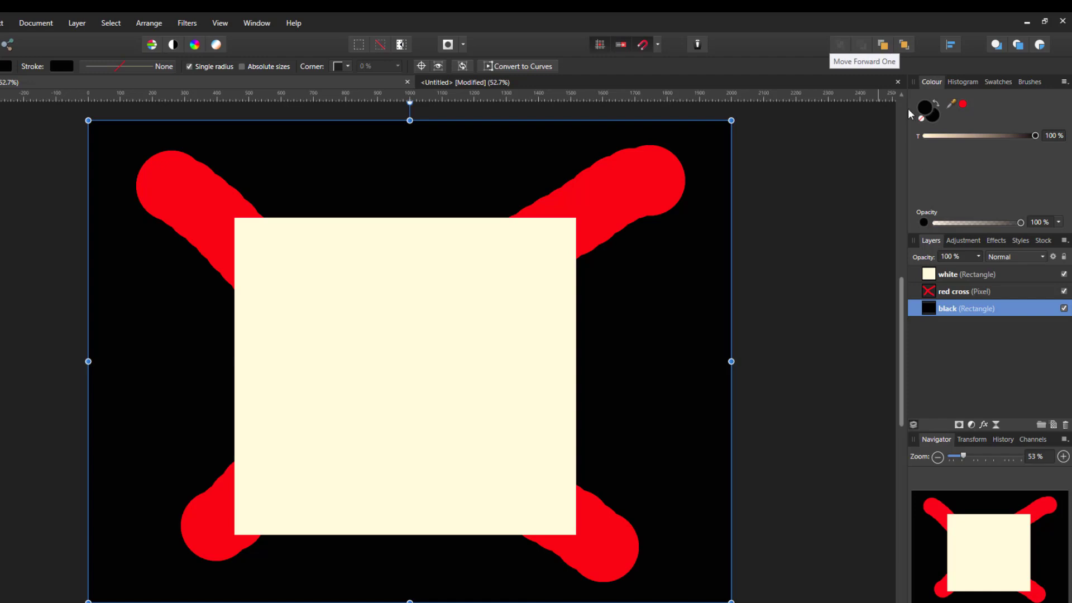
{"action": "left_click", "coordinate": [977, 276]}
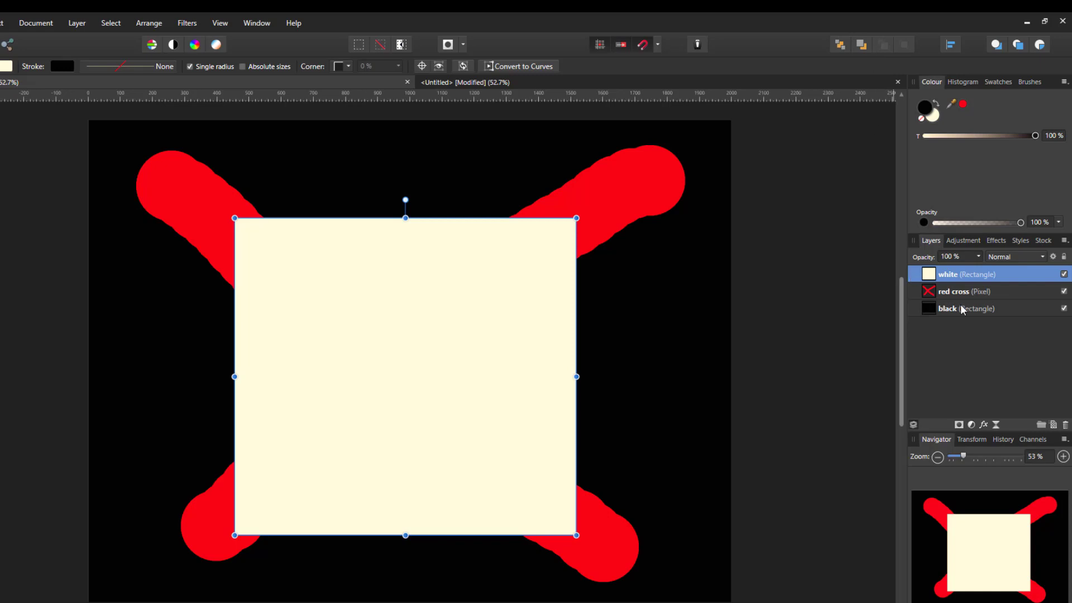
{"action": "right_click", "coordinate": [977, 276]}
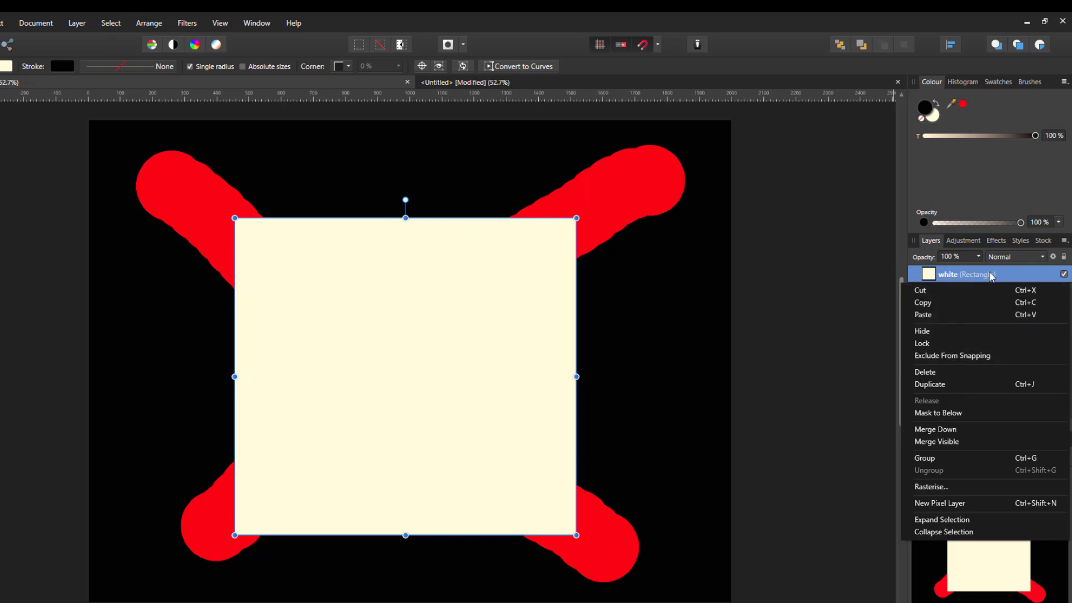
{"action": "left_click", "coordinate": [952, 414]}
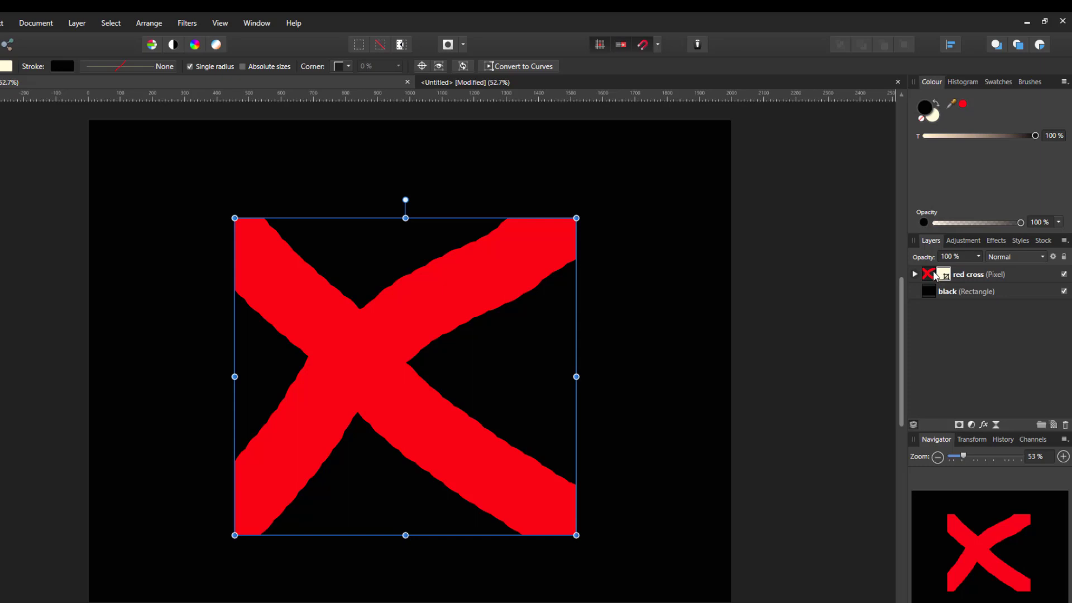
{"action": "left_click_drag", "start_coordinate": [945, 279], "coordinate": [933, 290]}
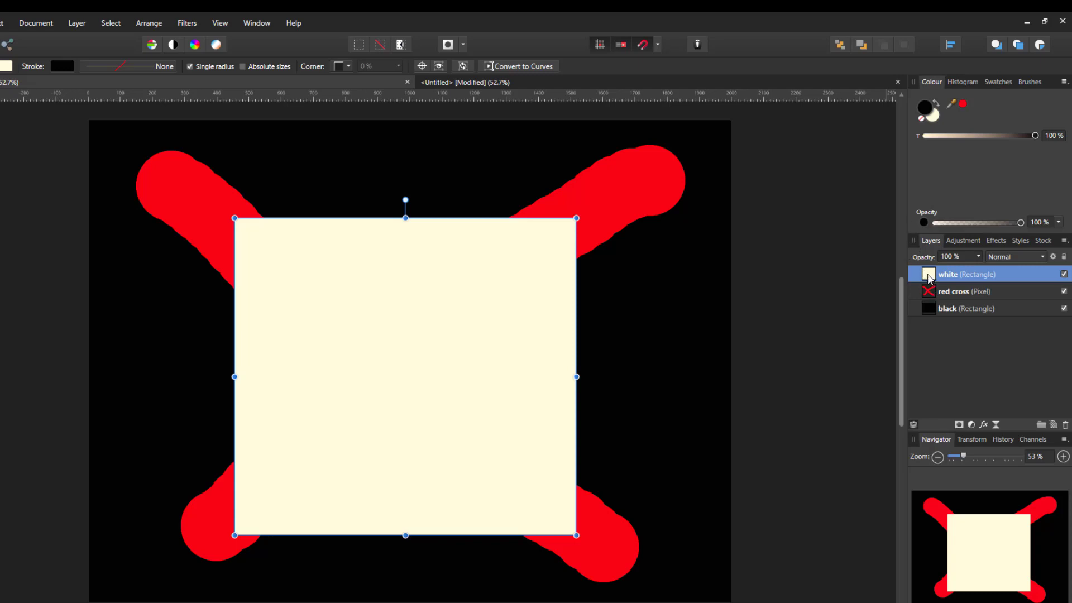
{"action": "left_click_drag", "start_coordinate": [929, 278], "coordinate": [940, 293]}
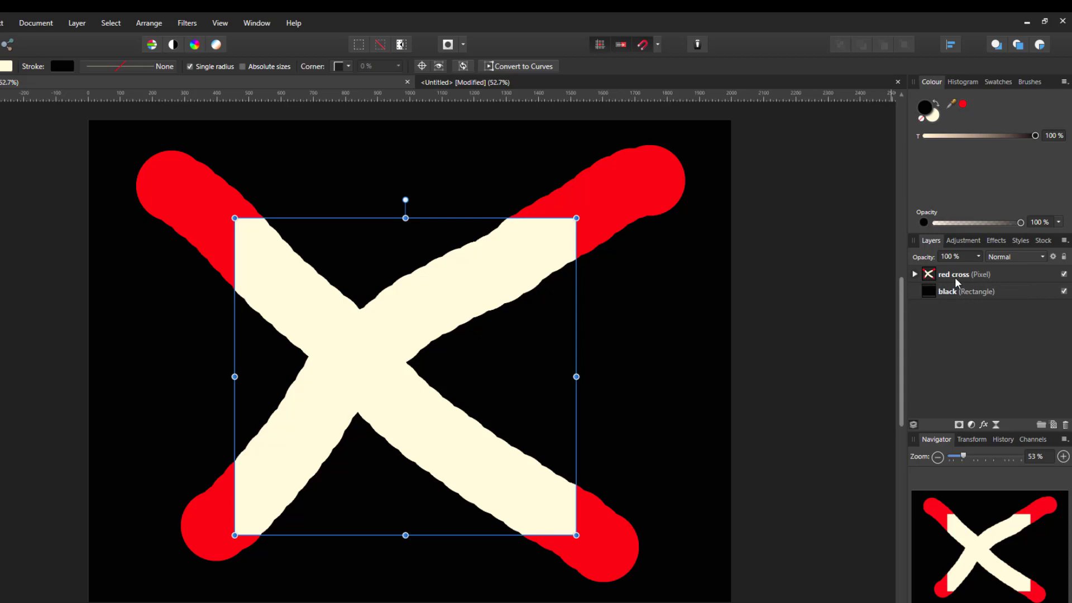
{"action": "left_click", "coordinate": [914, 274]}
{"action": "left_click_drag", "start_coordinate": [943, 294], "coordinate": [939, 268]}
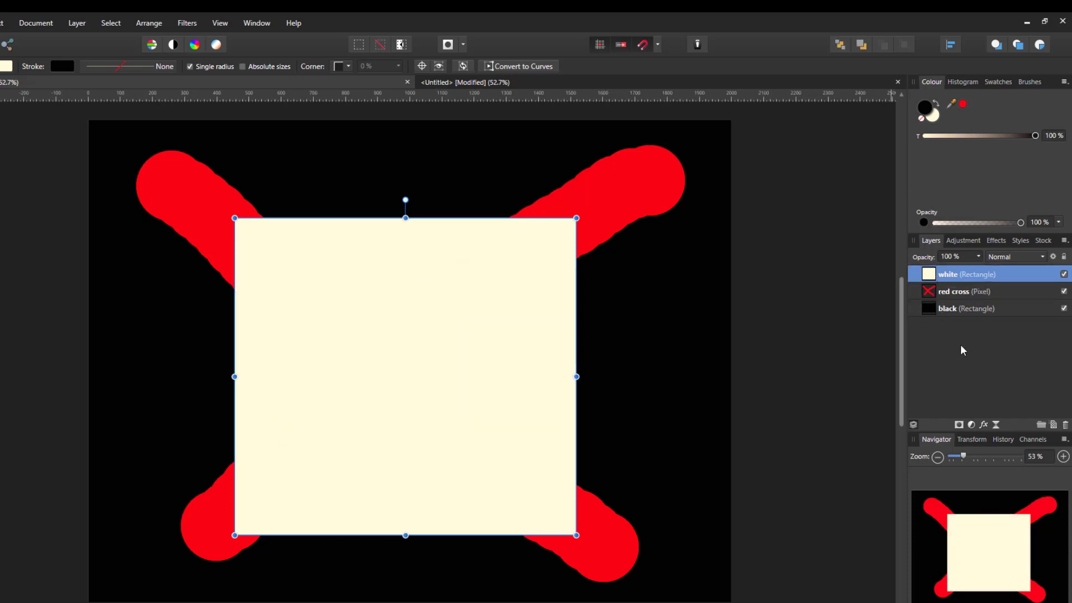